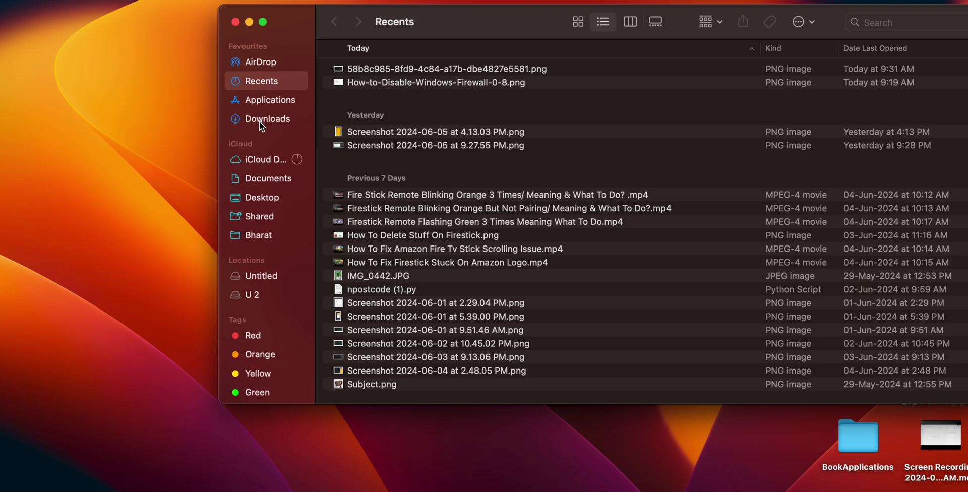
- Locate Microsoft Teams classic.app in Applications, check its context menu, then close Finder
{"action": "left_click", "coordinate": [273, 100]}
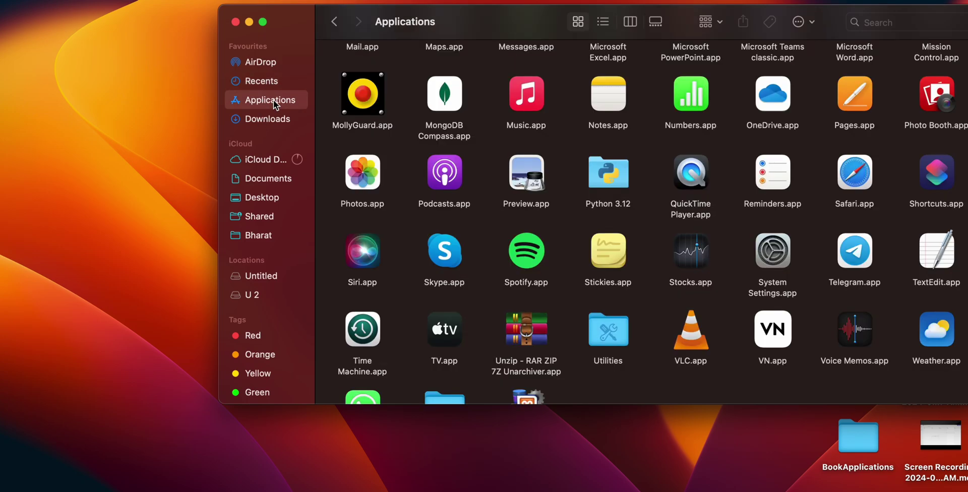
{"action": "scroll", "coordinate": [790, 171], "scroll_direction": "down", "scroll_amount": 3}
{"action": "scroll", "coordinate": [782, 184], "scroll_direction": "up", "scroll_amount": 3}
{"action": "scroll", "coordinate": [779, 188], "scroll_direction": "up", "scroll_amount": 2}
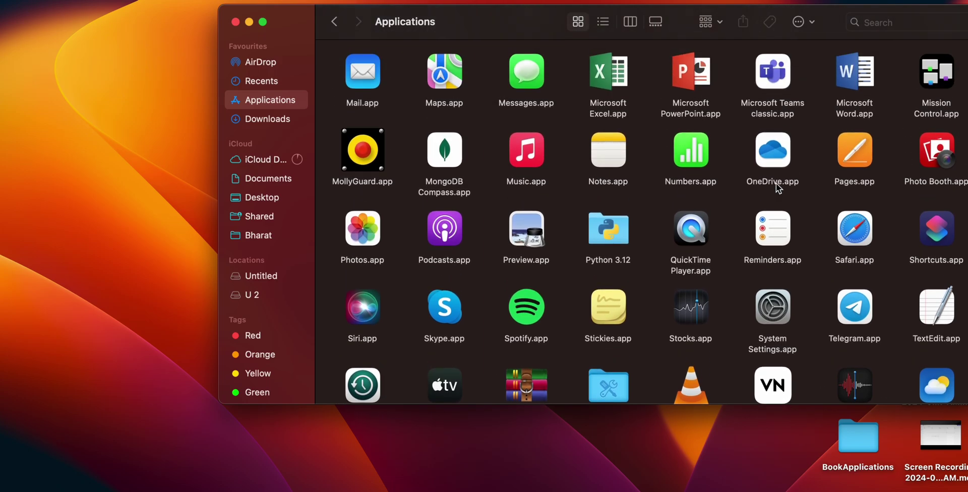
{"action": "left_click", "coordinate": [761, 78]}
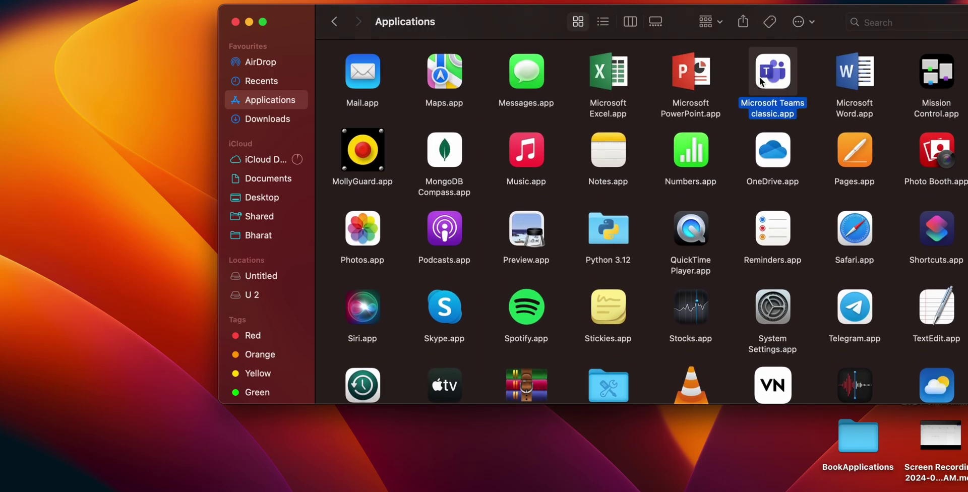
{"action": "right_click", "coordinate": [761, 82]}
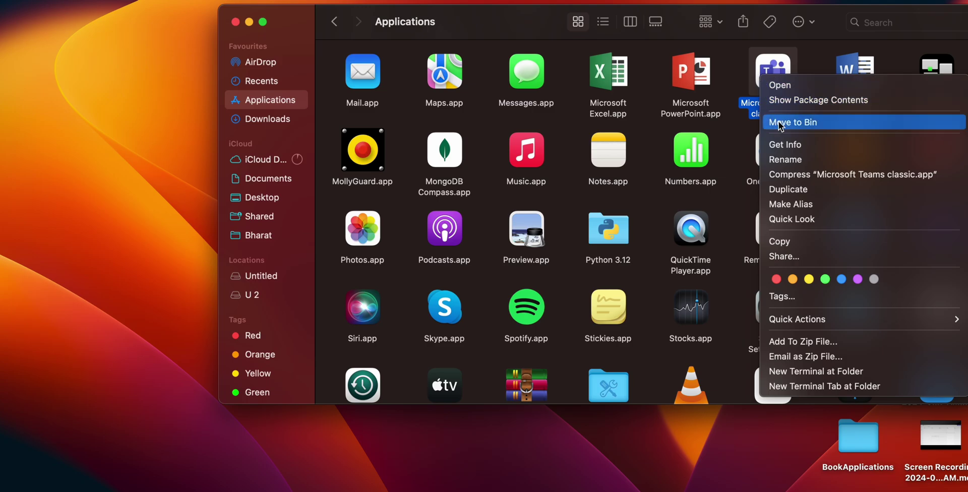
{"action": "left_click", "coordinate": [243, 30]}
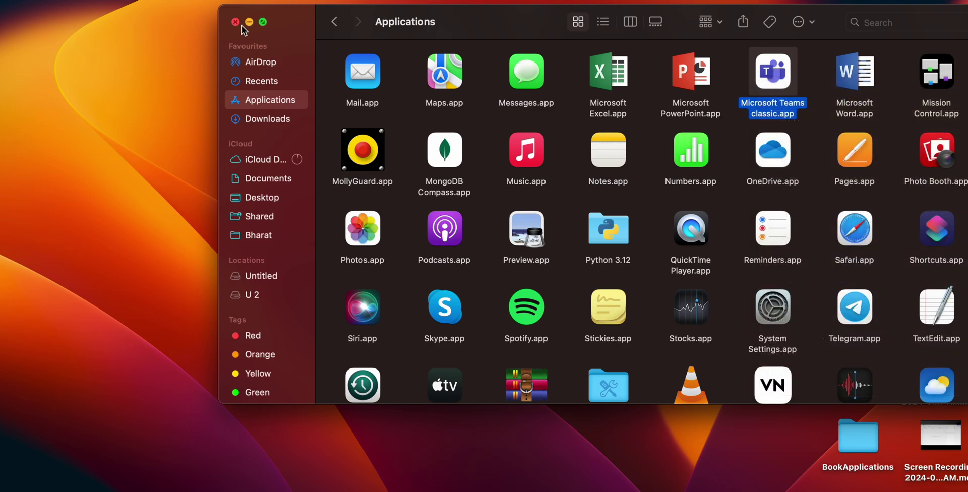
{"action": "left_click", "coordinate": [236, 21]}
- Switch spaces to the full-screen Teams 'Sorry, we couldn't connect you' error, then launch Safari
{"action": "left_click", "coordinate": [679, 488]}
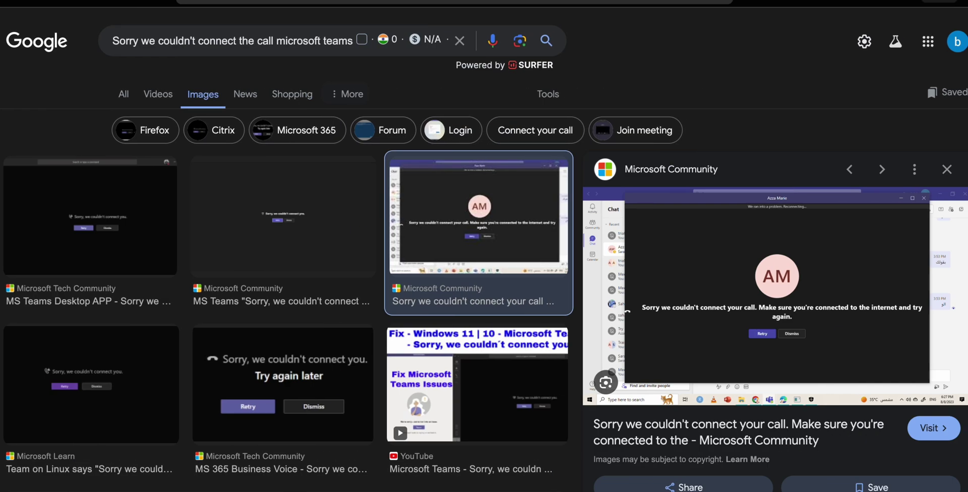
{"action": "key", "text": "ctrl+Left"}
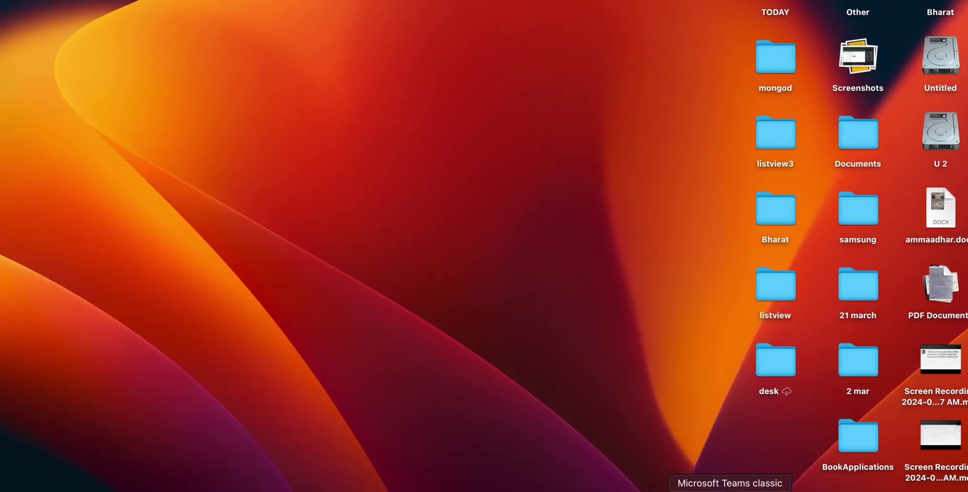
{"action": "key", "text": "ctrl+Right"}
{"action": "key", "text": "ctrl+Right"}
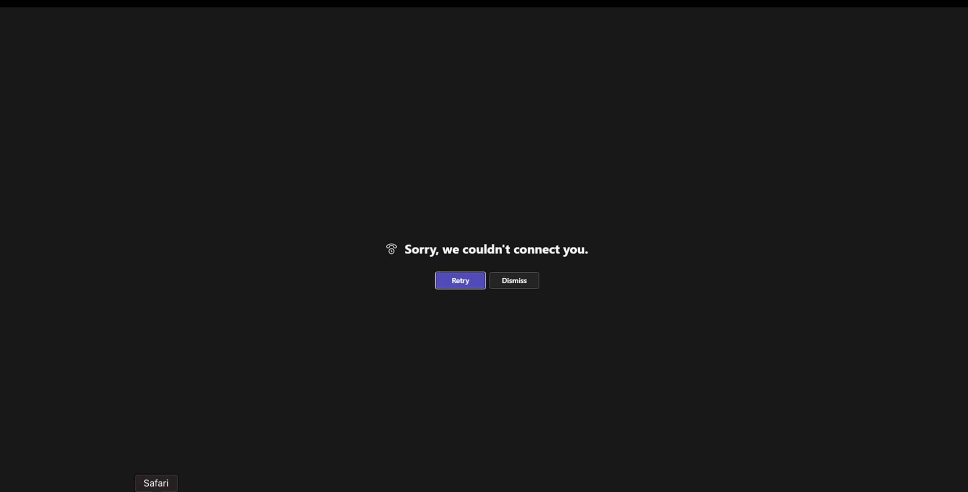
{"action": "left_click", "coordinate": [156, 490]}
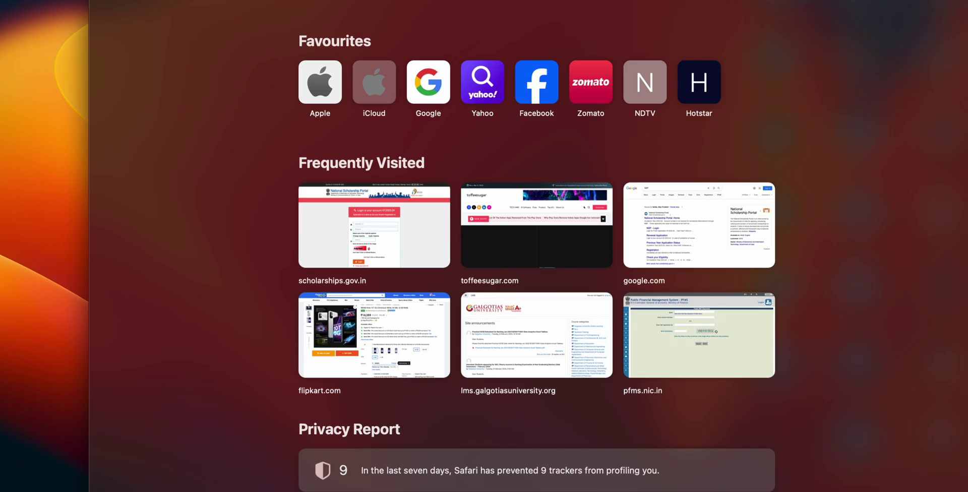
- Exit full screen, centre the Safari window, and search Google for 'ms team'
{"action": "key", "text": "ctrl+super+f"}
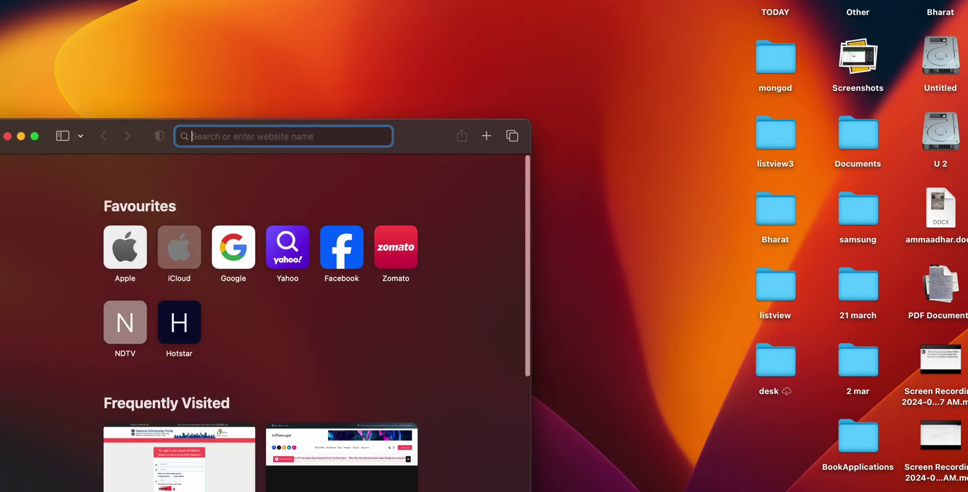
{"action": "left_click_drag", "start_coordinate": [430, 149], "coordinate": [622, 112]}
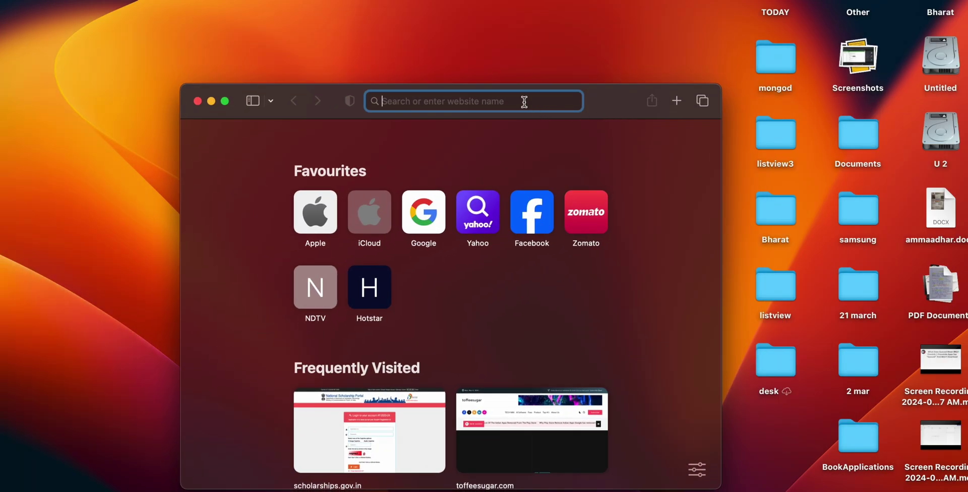
{"action": "type", "text": "ms"}
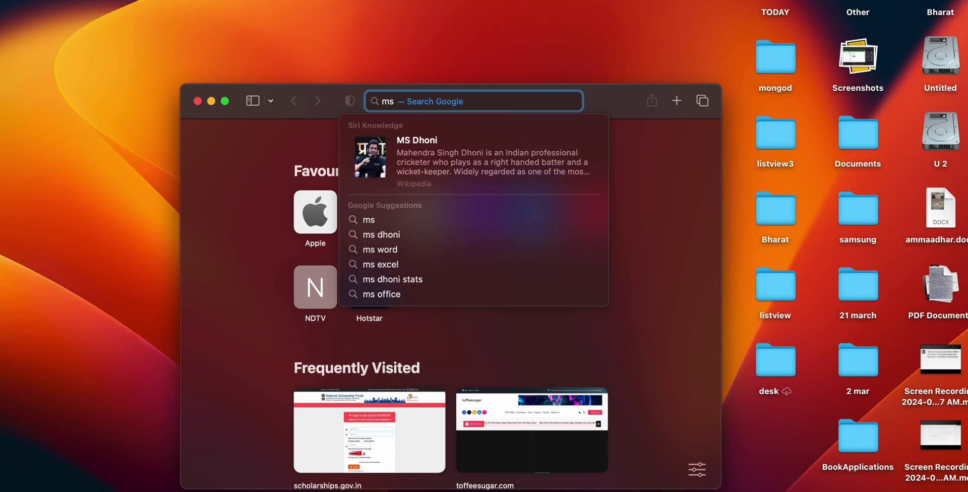
{"action": "type", "text": " team"}
{"action": "key", "text": "Return"}
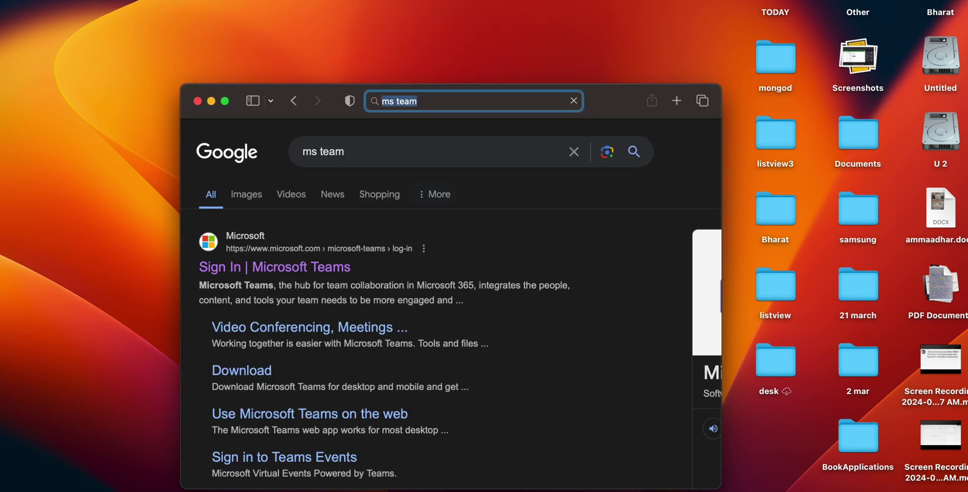
- Open the 'Sign In | Microsoft Teams' result and start signing up
{"action": "left_click", "coordinate": [244, 268]}
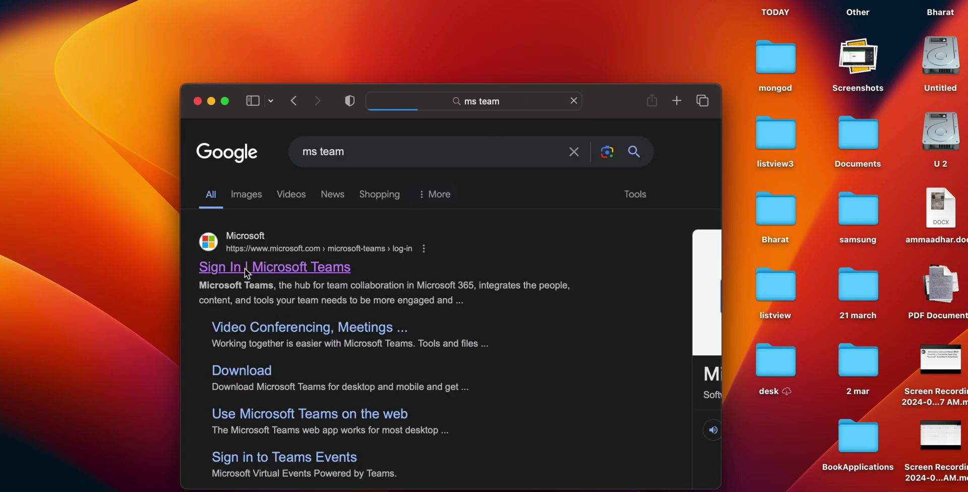
{"action": "scroll", "coordinate": [309, 268], "scroll_direction": "down", "scroll_amount": 5}
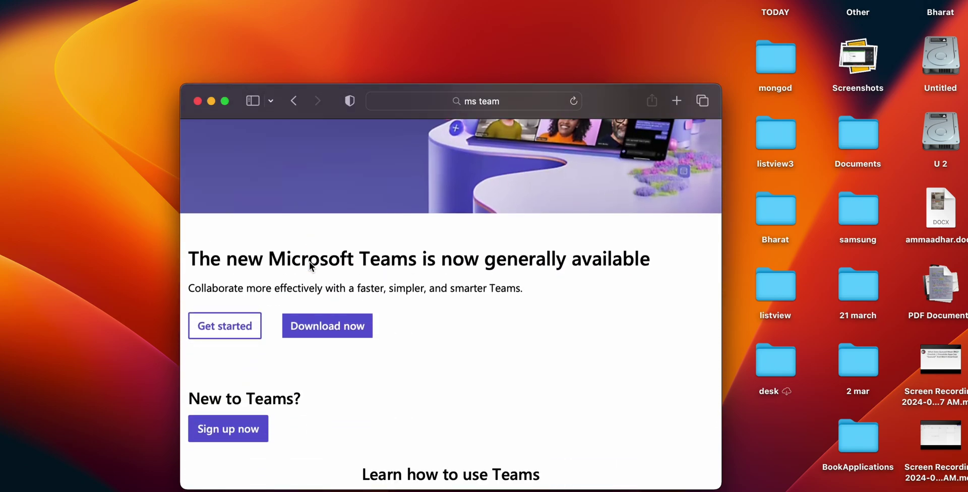
{"action": "left_click", "coordinate": [230, 426]}
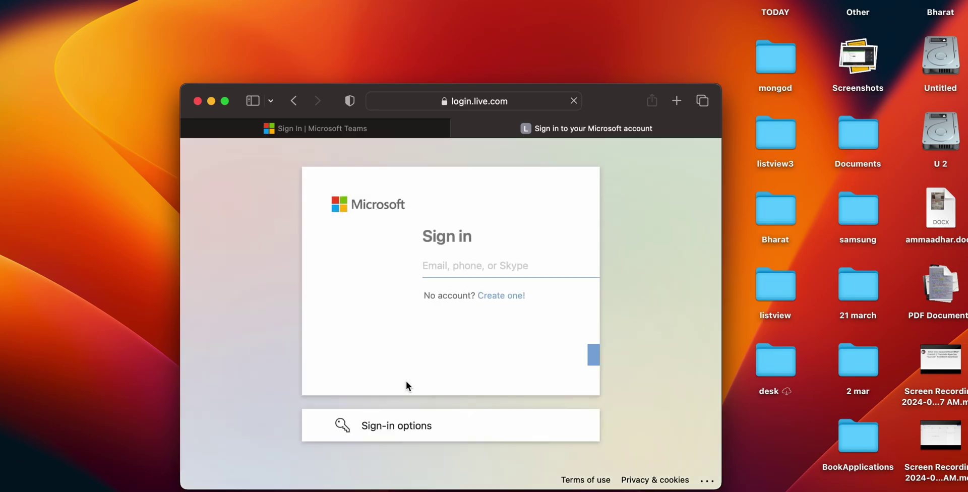
- Continue with the saved e-mail address, then minimize Safari after the sign-in is rejected
{"action": "key", "text": "Return"}
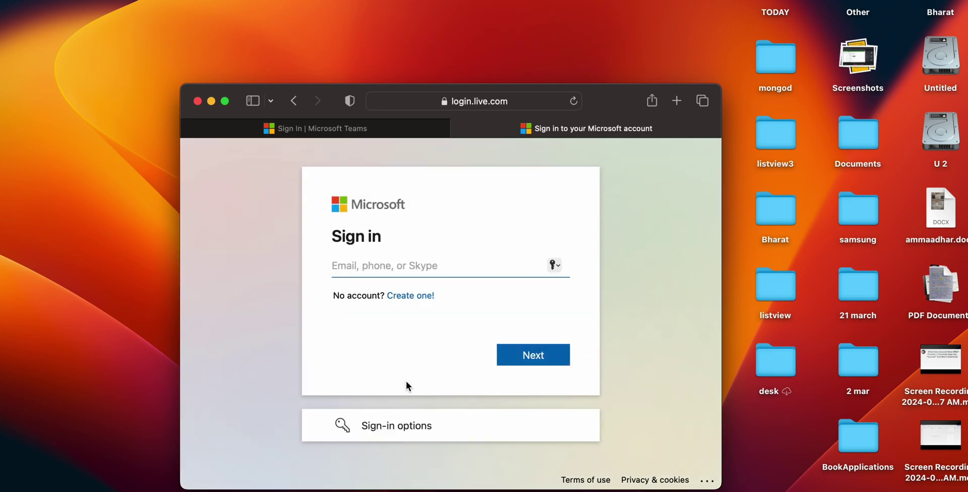
{"action": "left_click", "coordinate": [527, 354]}
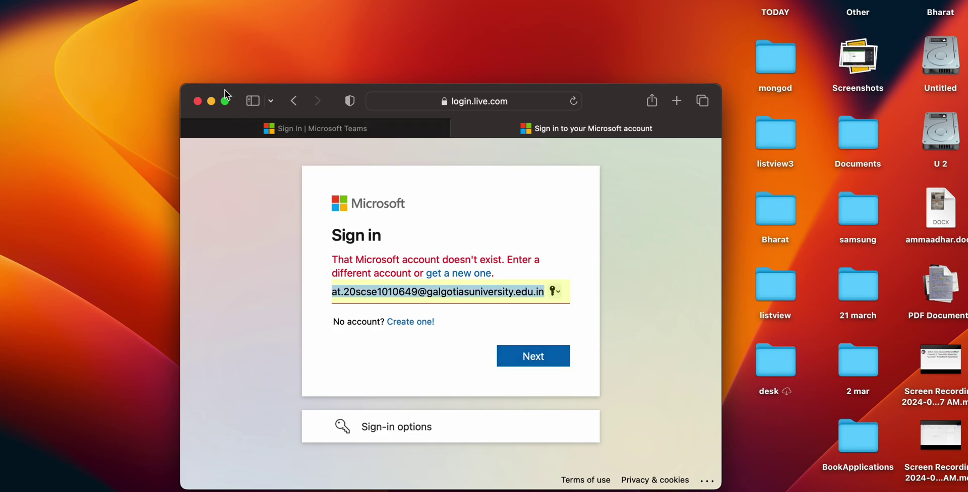
{"action": "left_click", "coordinate": [211, 102]}
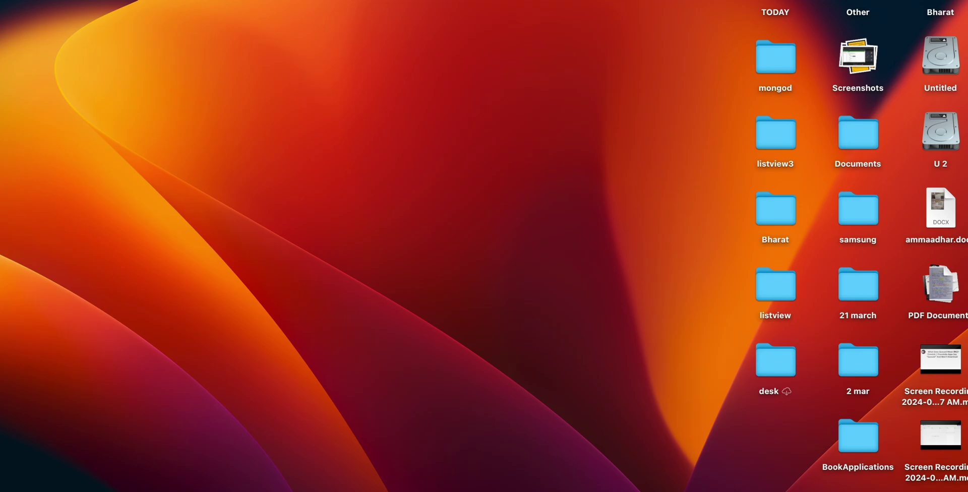
{"action": "left_click", "coordinate": [769, 1]}
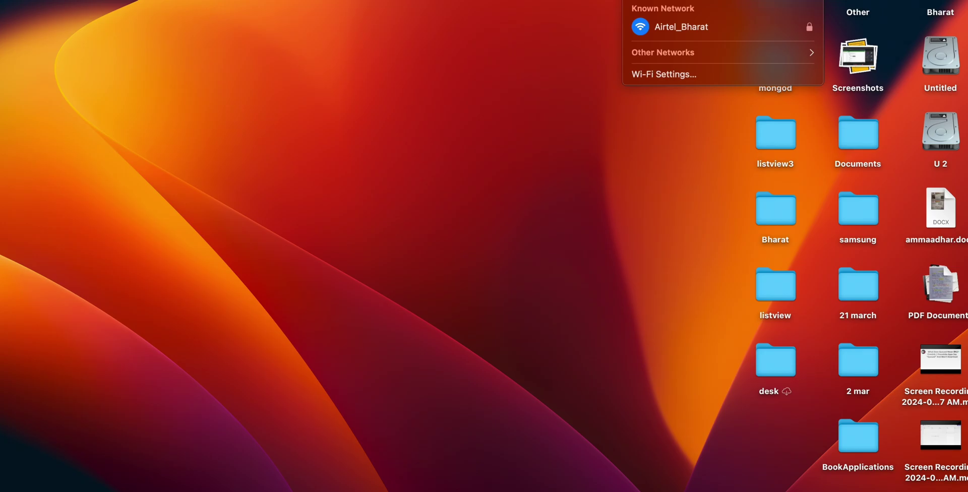
{"action": "left_click", "coordinate": [755, 52]}
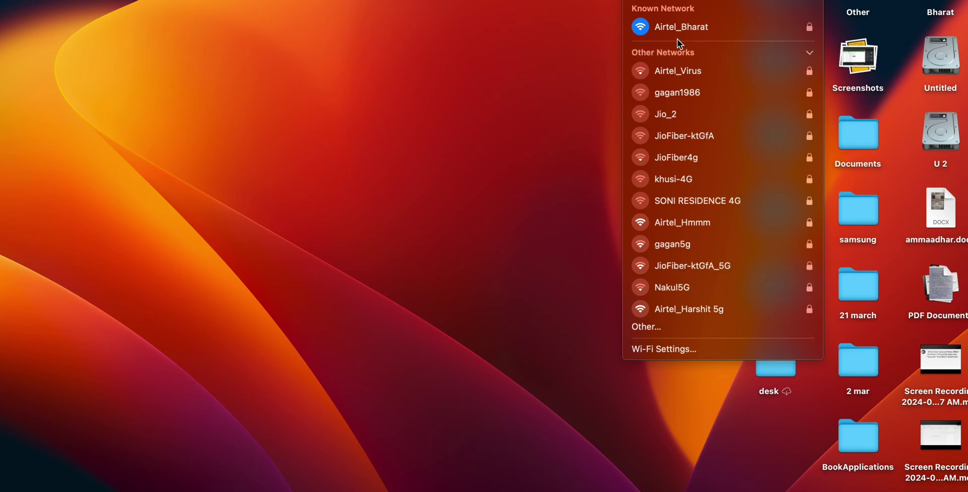
{"action": "left_click", "coordinate": [575, 86]}
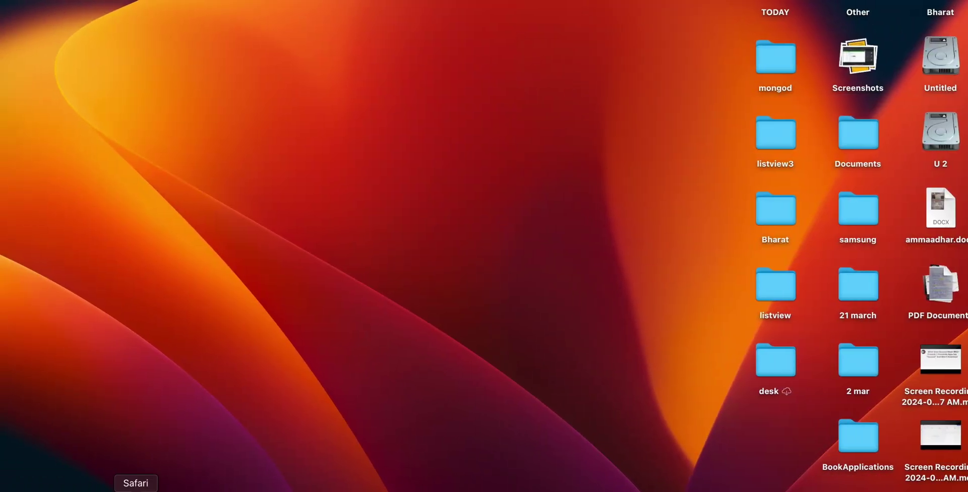
- Restore Safari from the Dock and go back twice from the Teams sign-in page
{"action": "left_click", "coordinate": [135, 488]}
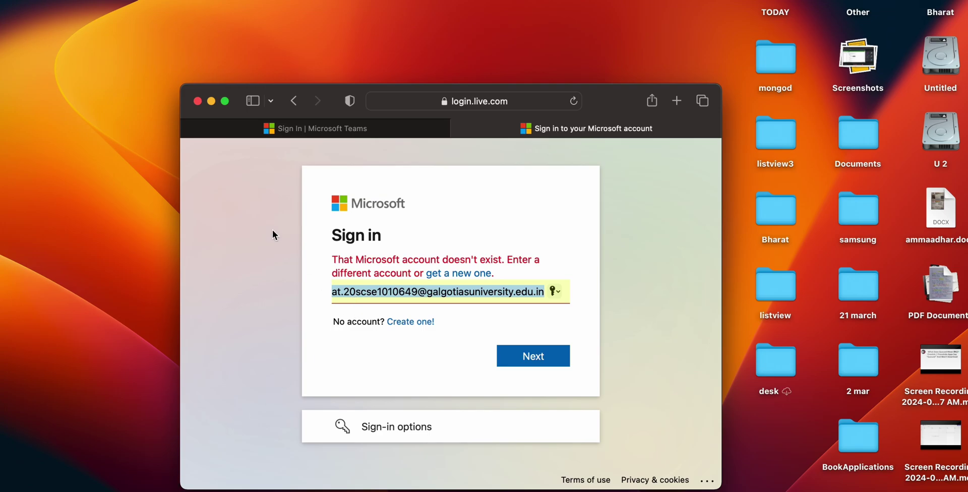
{"action": "left_click", "coordinate": [291, 102]}
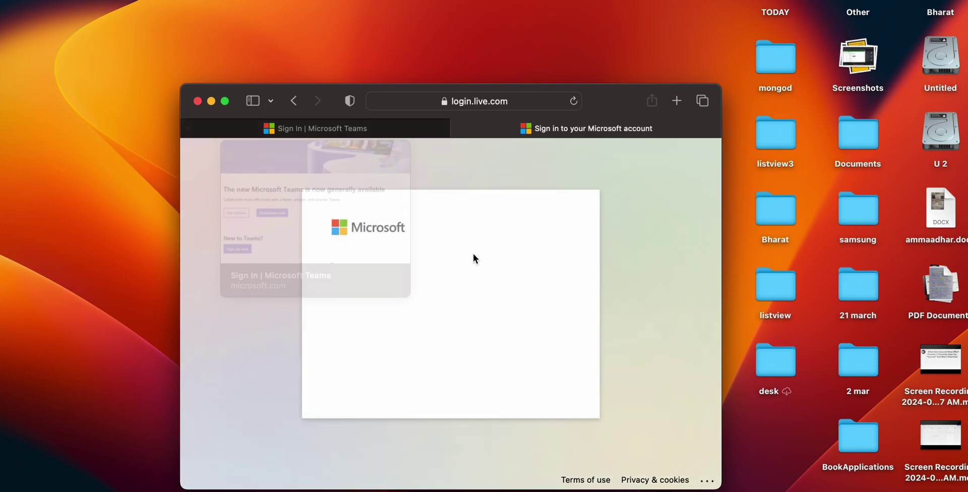
{"action": "left_click", "coordinate": [294, 101]}
- Search Google for 'ms team support' from the address bar
{"action": "left_click", "coordinate": [423, 107]}
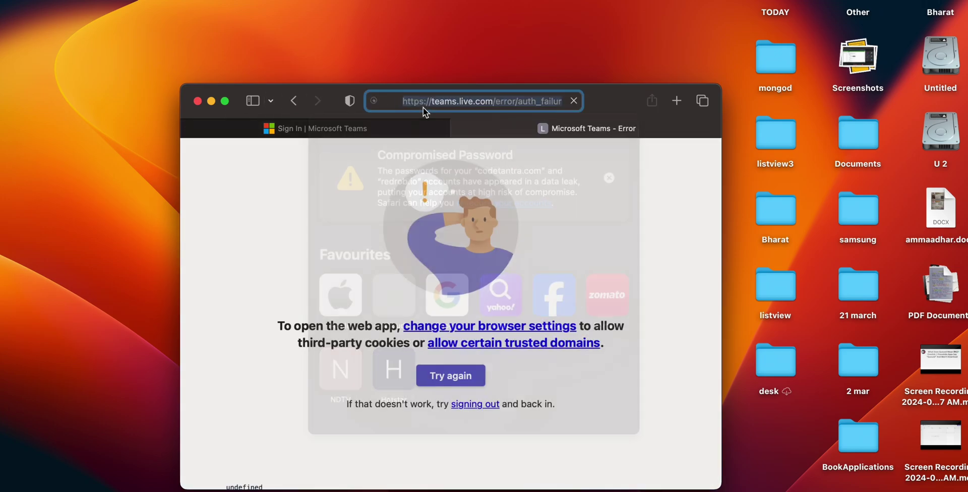
{"action": "key", "text": "BackSpace"}
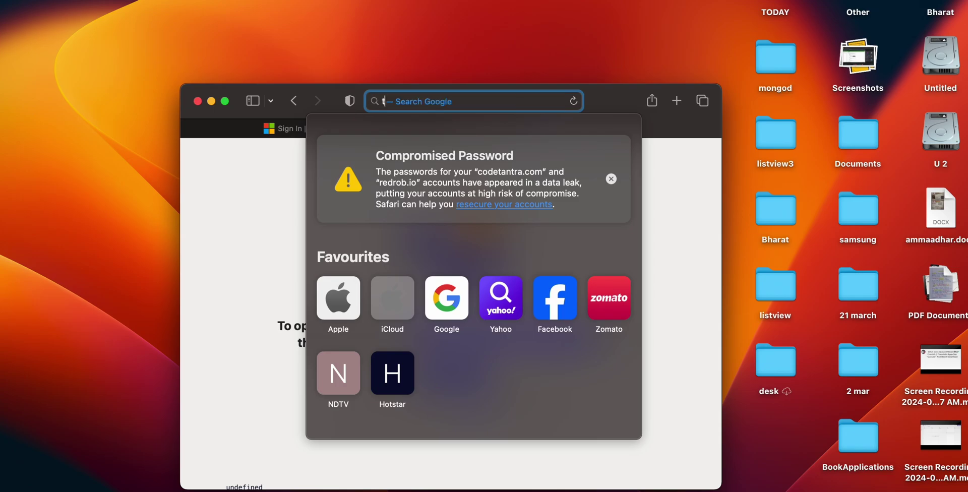
{"action": "type", "text": "team"}
{"action": "key", "text": "BackSpace"}
{"action": "key", "text": "BackSpace"}
{"action": "key", "text": "BackSpace"}
{"action": "key", "text": "BackSpace"}
{"action": "key", "text": "BackSpace"}
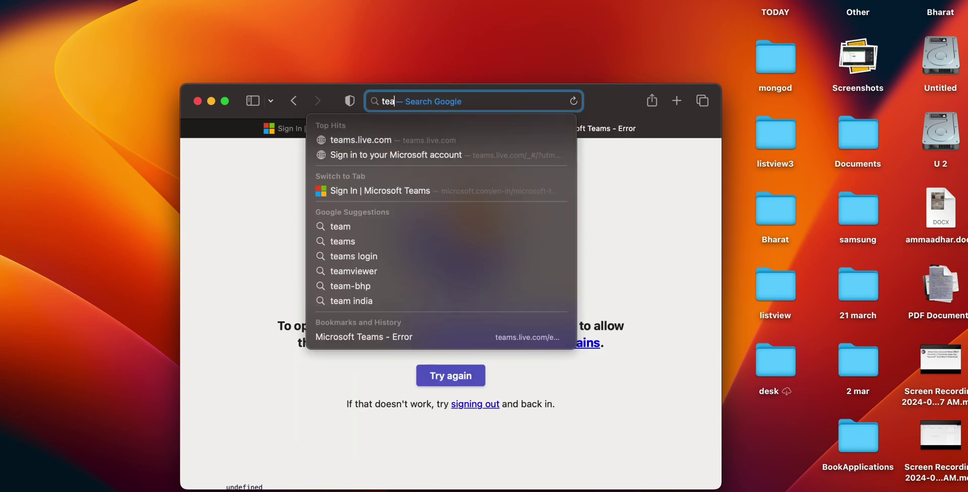
{"action": "type", "text": "ms r"}
{"action": "key", "text": "BackSpace"}
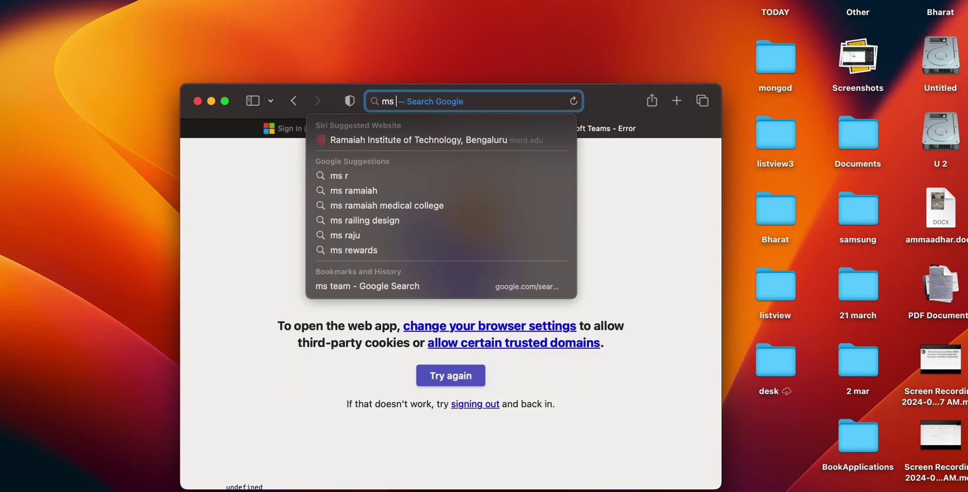
{"action": "type", "text": "team support"}
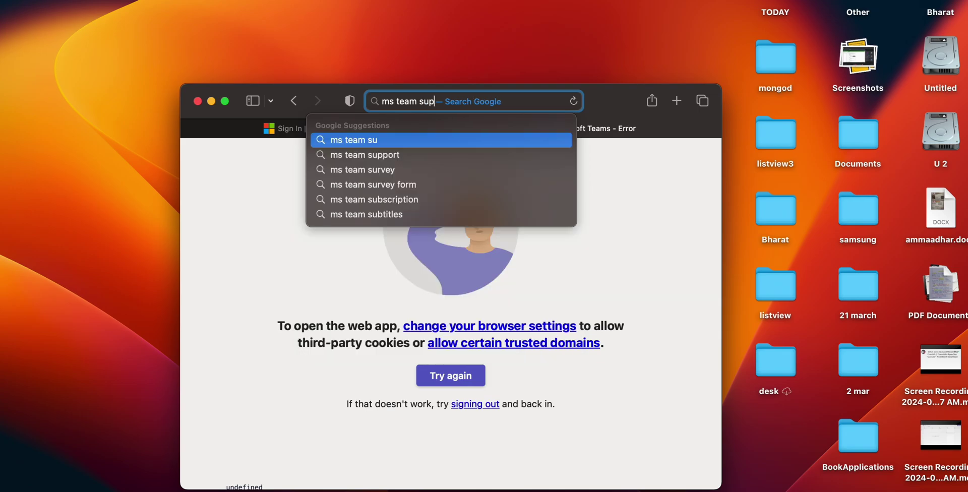
{"action": "key", "text": "Return"}
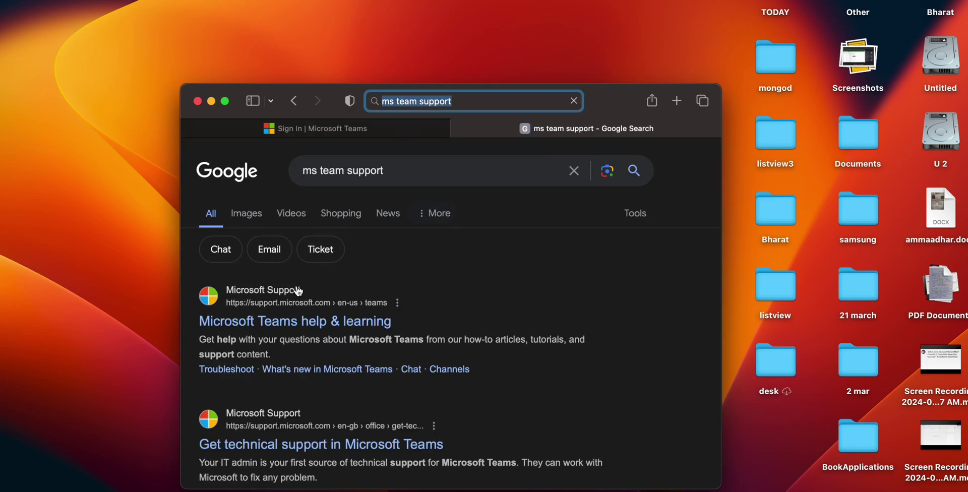
- Open 'Microsoft Teams help & learning' and follow its footer link to Contact Microsoft
{"action": "left_click", "coordinate": [291, 323]}
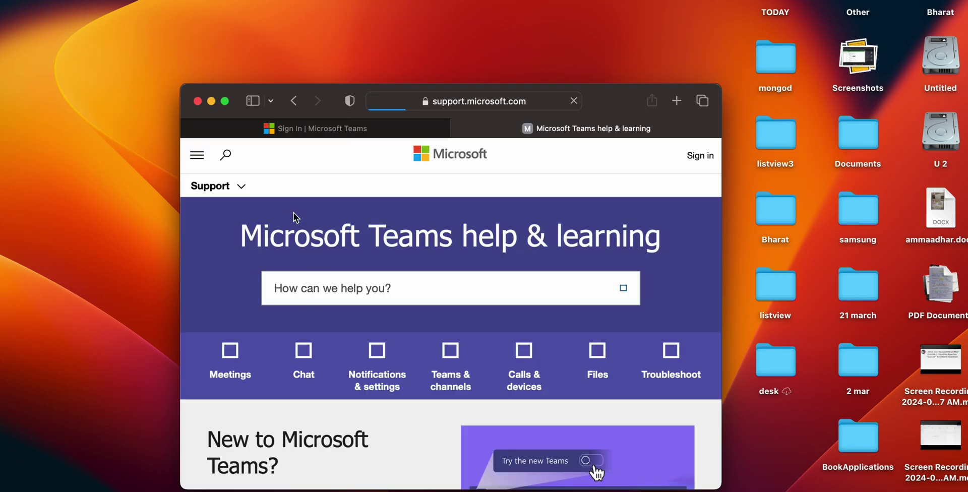
{"action": "scroll", "coordinate": [375, 300], "scroll_direction": "down", "scroll_amount": 10}
{"action": "scroll", "coordinate": [375, 300], "scroll_direction": "down", "scroll_amount": 10}
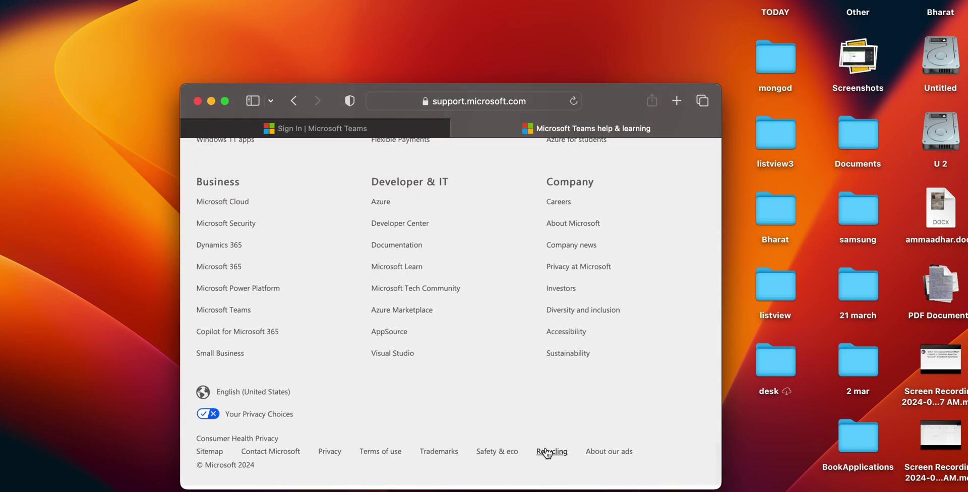
{"action": "scroll", "coordinate": [304, 427], "scroll_direction": "down", "scroll_amount": 3}
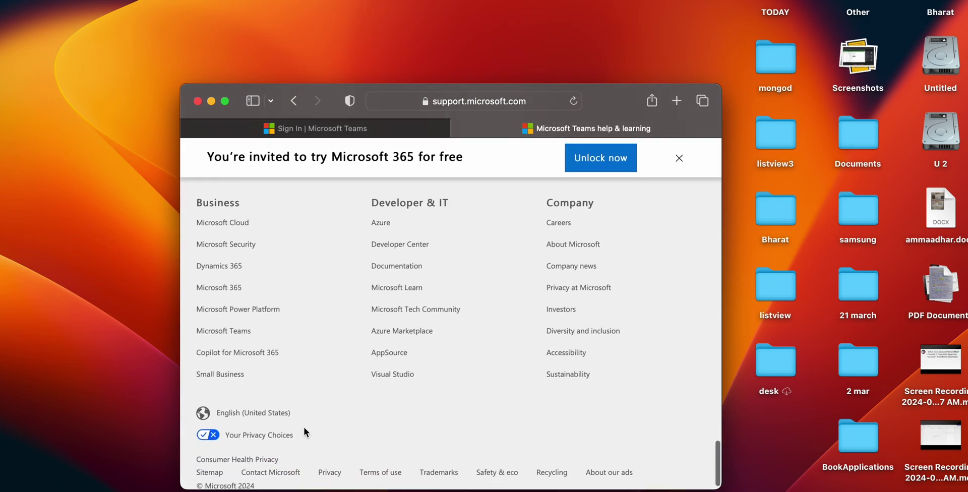
{"action": "left_click", "coordinate": [281, 459]}
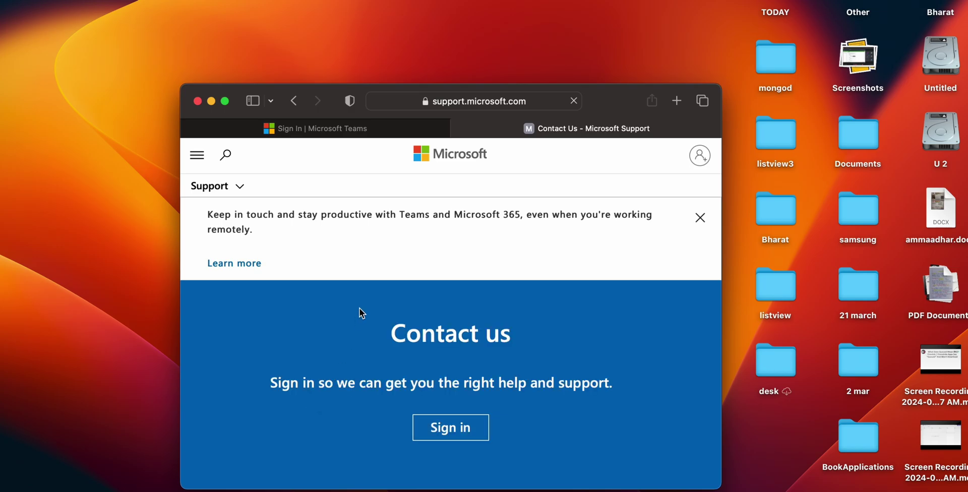
{"action": "scroll", "coordinate": [320, 252], "scroll_direction": "down", "scroll_amount": 3}
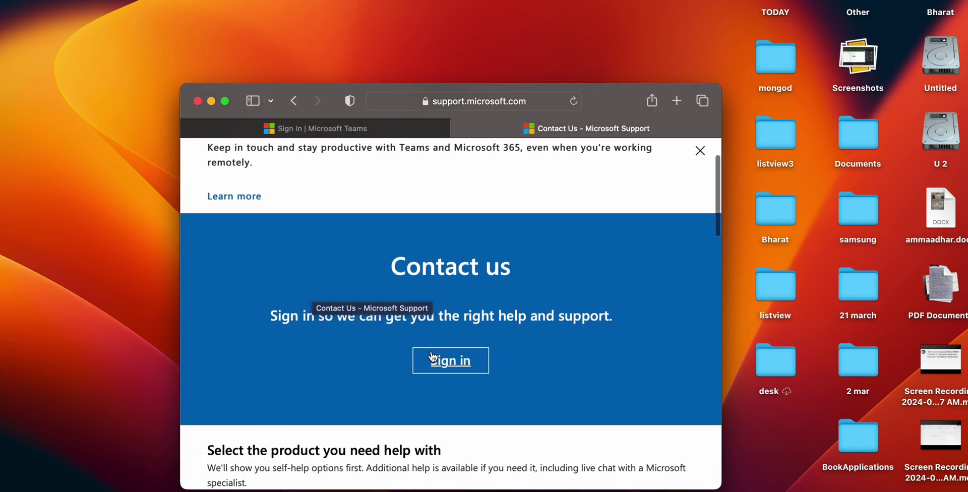